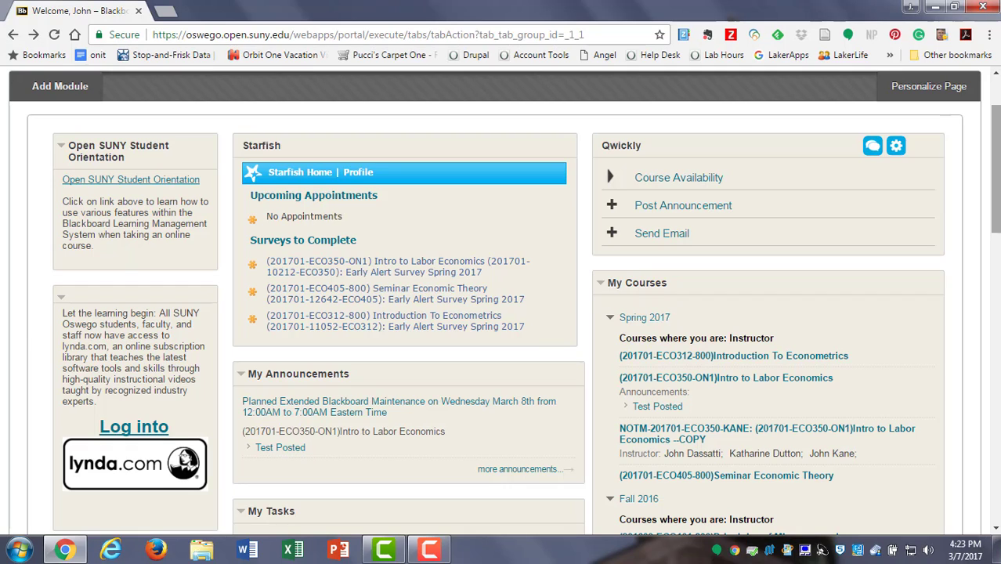
Open the Intro to Labor Economics early alert survey and show its students with their grades.
click(460, 271)
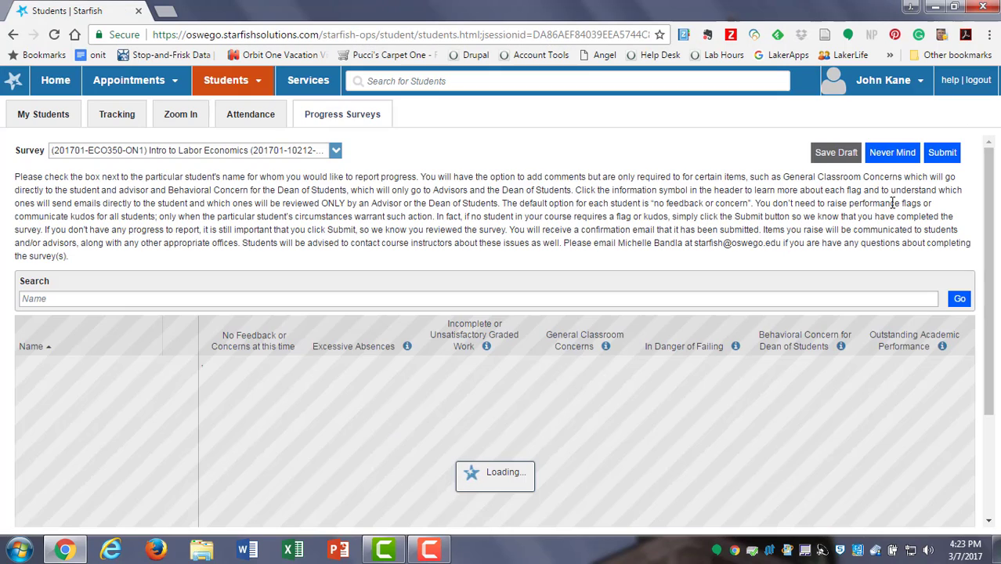
mouse_move(987, 174)
mouse_down()
mouse_move(993, 194)
mouse_move(991, 148)
mouse_up()
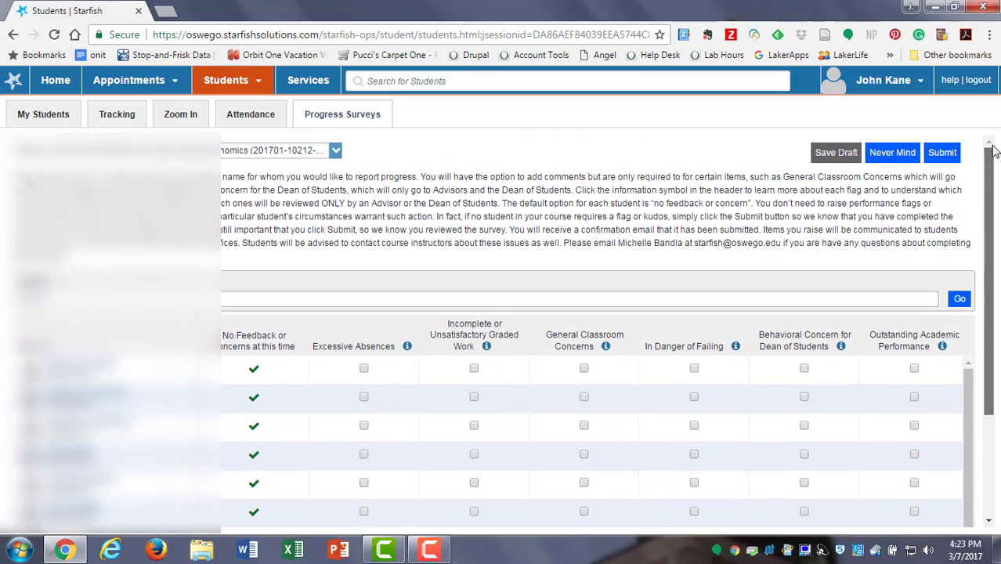
click(178, 112)
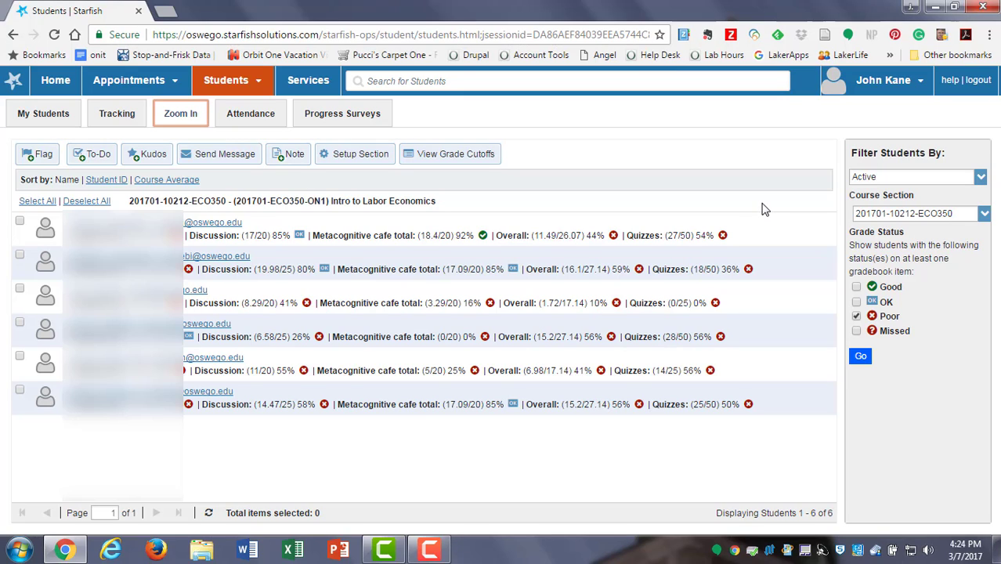
In Setup Section, display AAAAAspacer1 and AAAAAspacer2 in student records and save the grade settings.
click(764, 209)
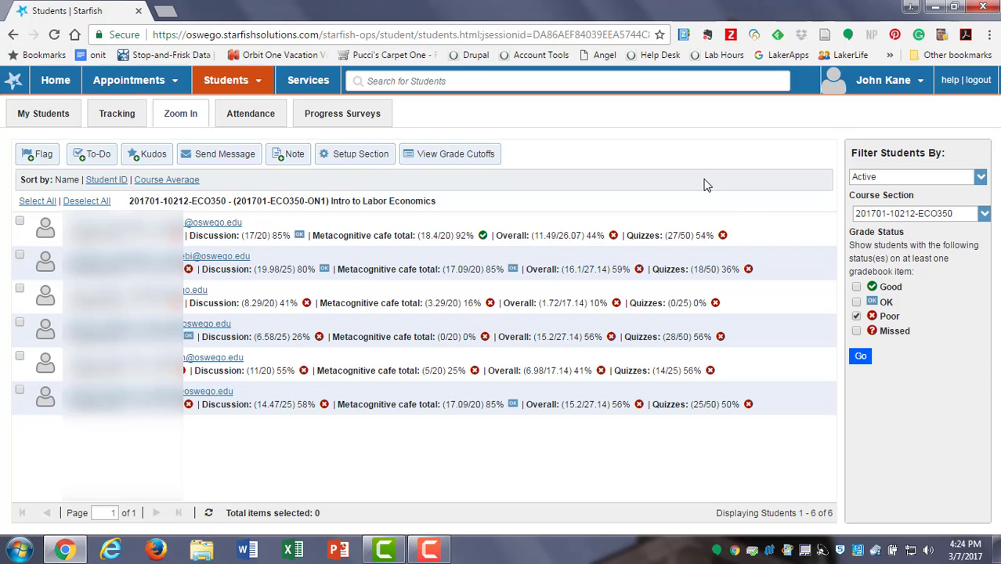
click(360, 156)
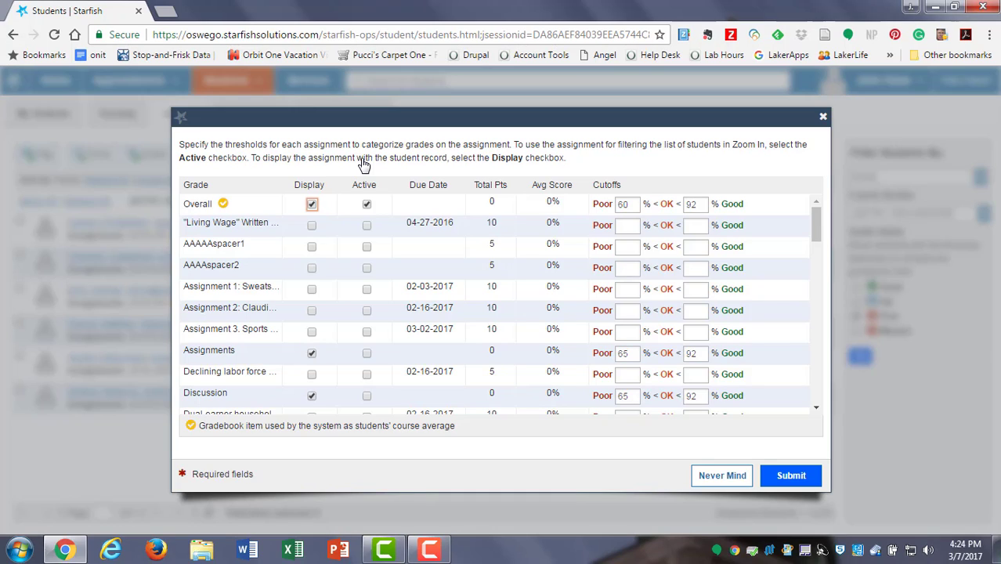
click(311, 246)
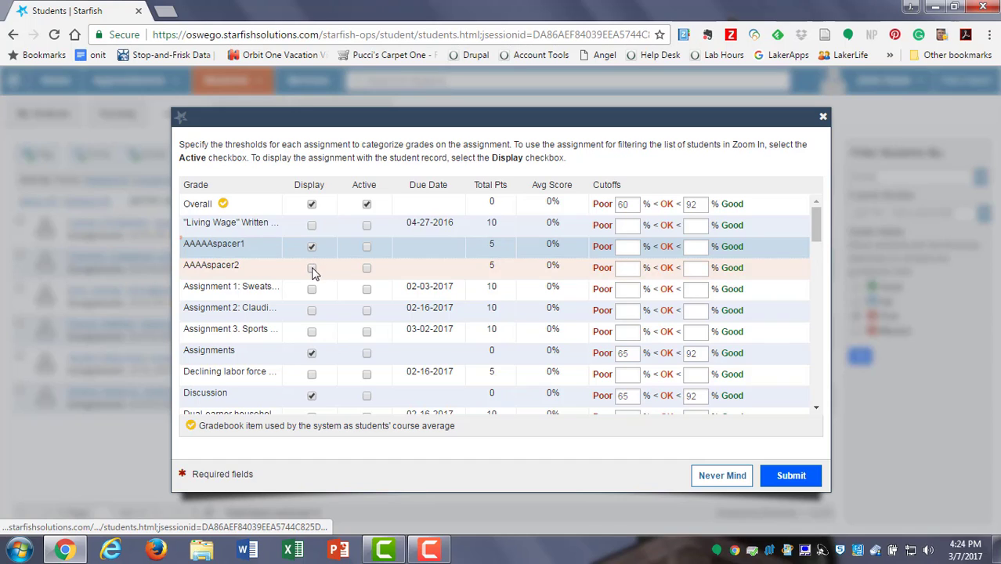
click(311, 267)
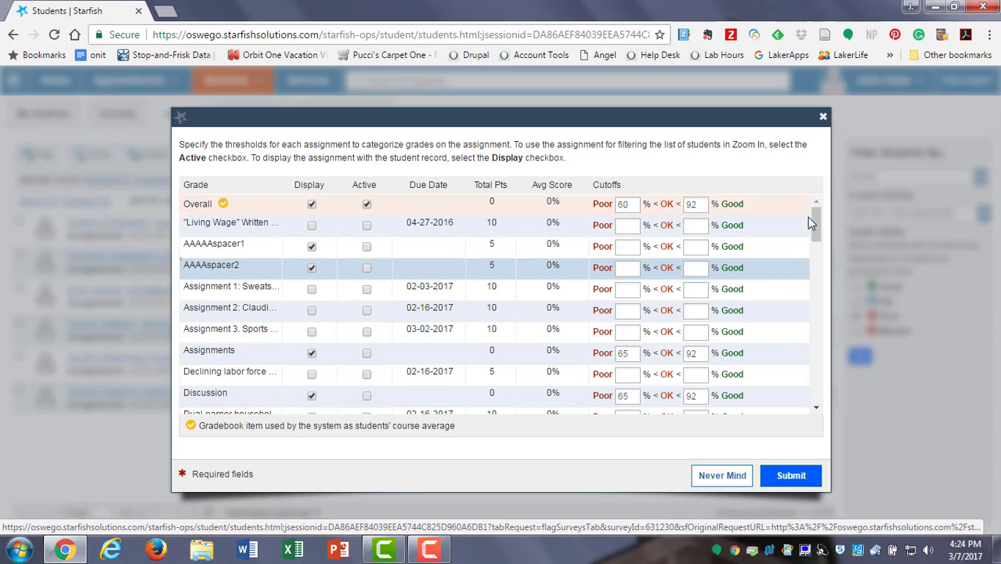
mouse_move(812, 217)
mouse_down()
mouse_move(813, 274)
mouse_move(814, 205)
mouse_up()
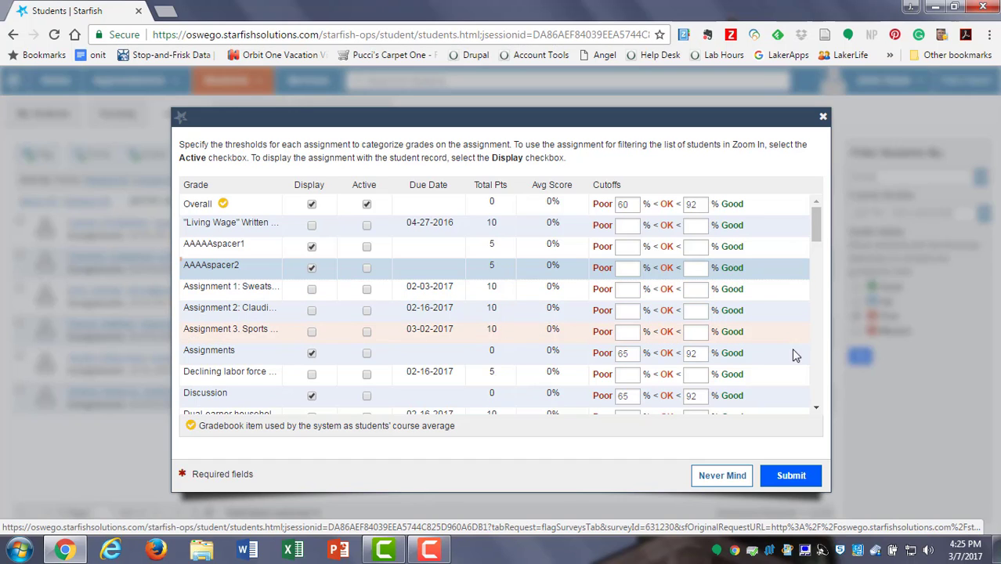
click(782, 474)
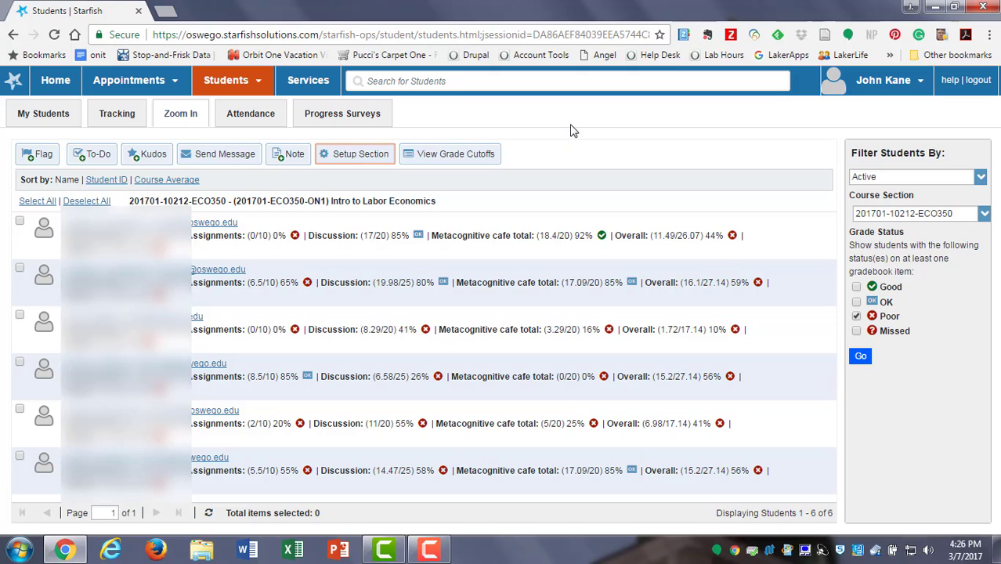
Select all six Poor-status students in the list.
click(35, 202)
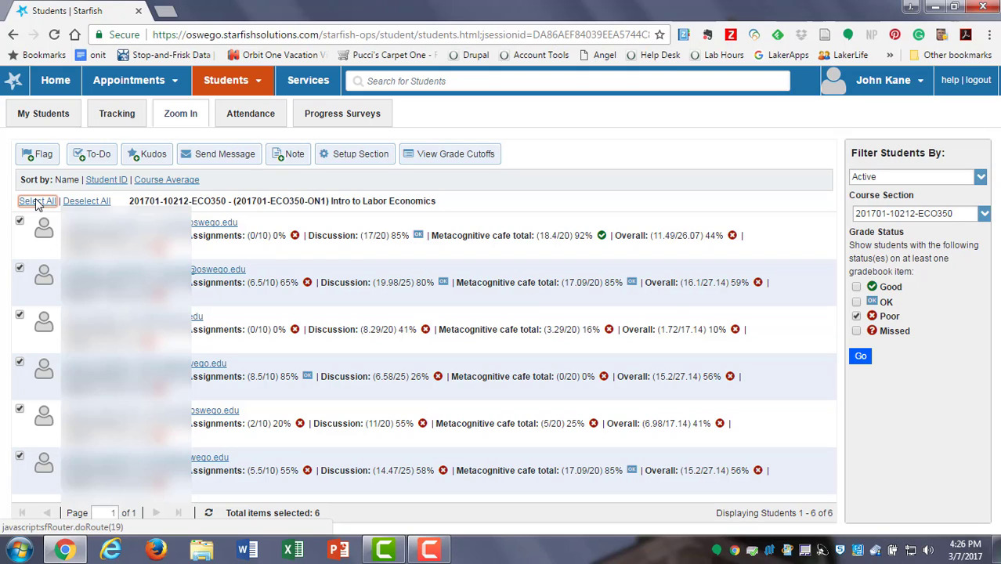
Start a flag of type Incomplete or Unsatisfactory Graded Work, with Intro to Labor Economics (ECO350) as course context.
click(44, 155)
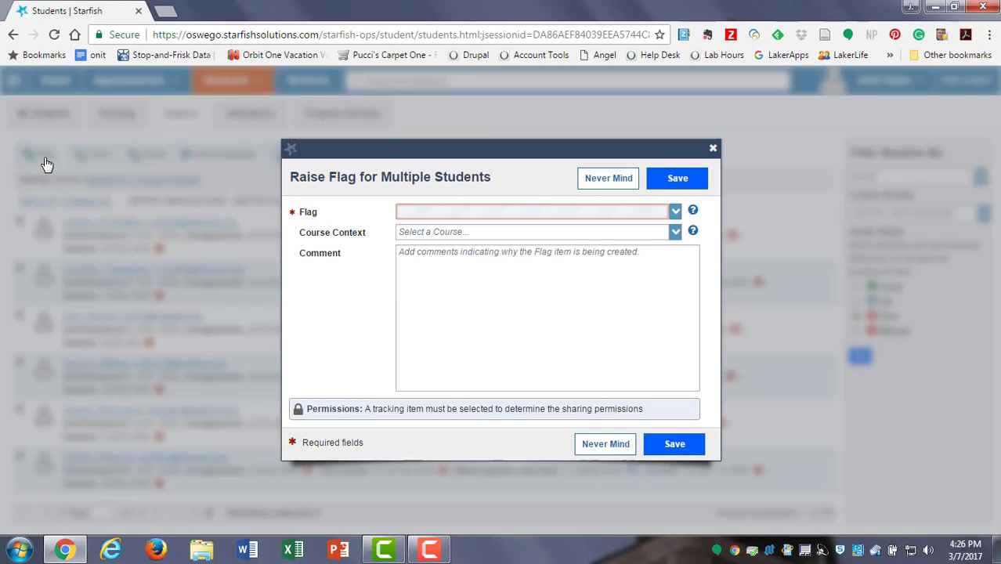
click(611, 211)
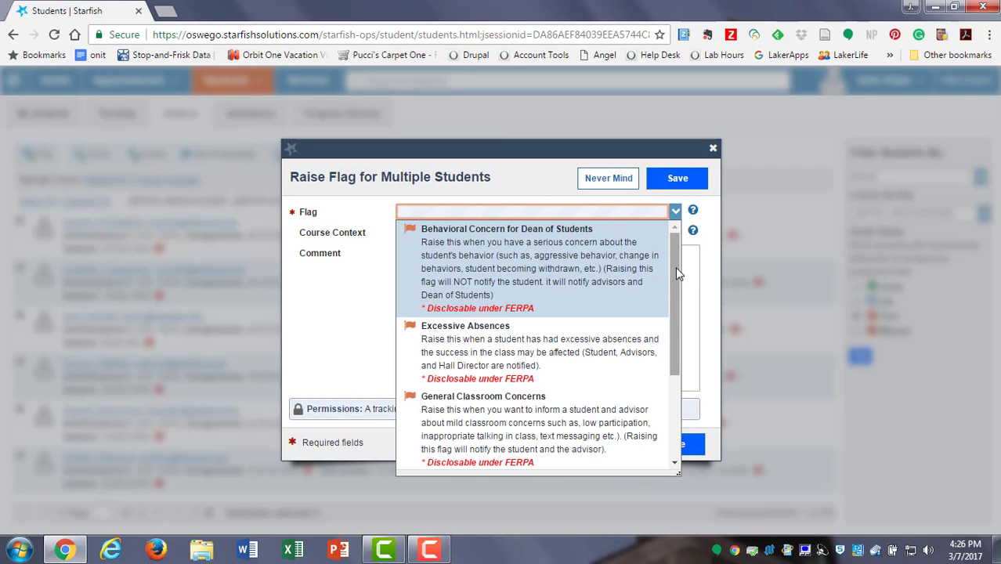
drag(678, 272, 689, 371)
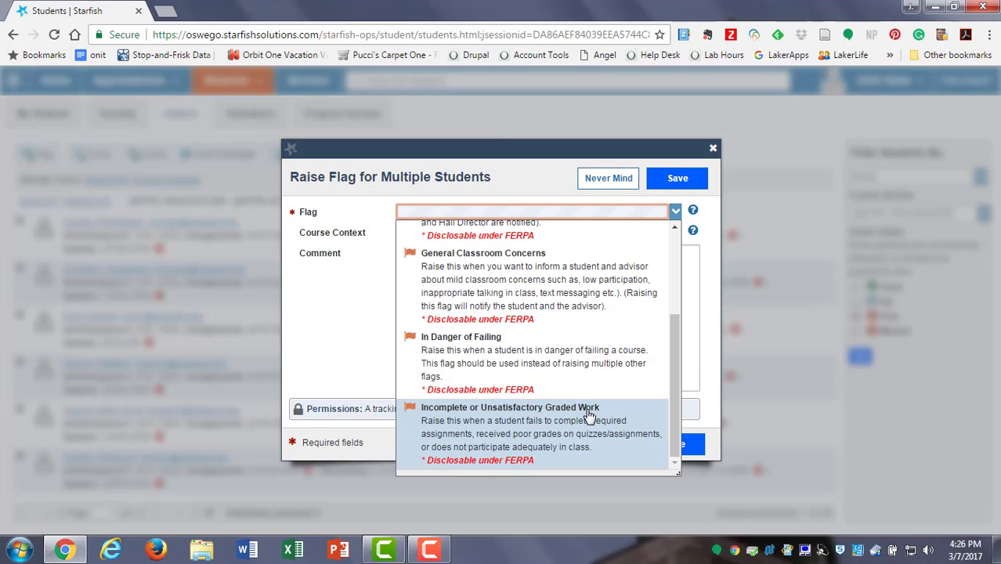
click(630, 446)
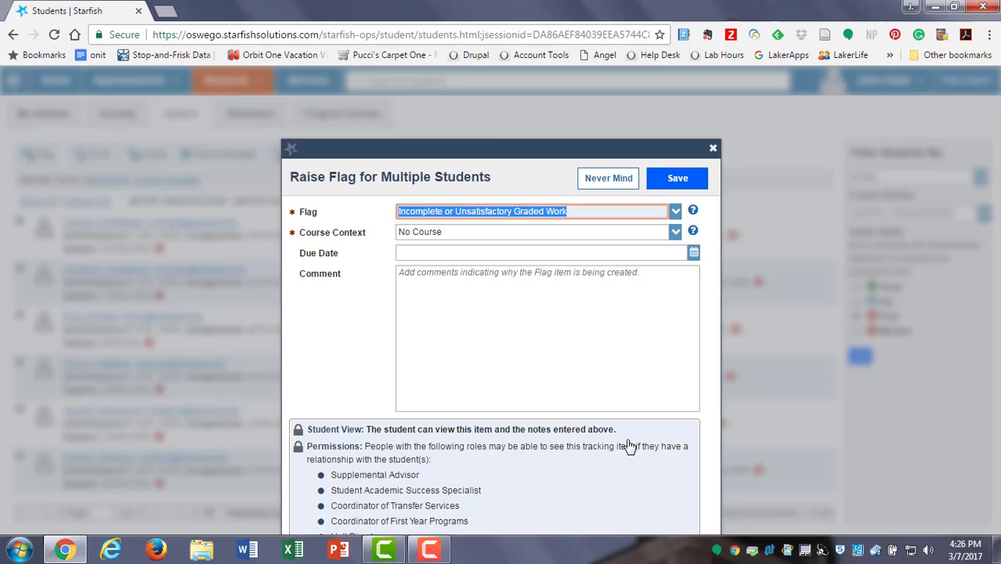
click(675, 232)
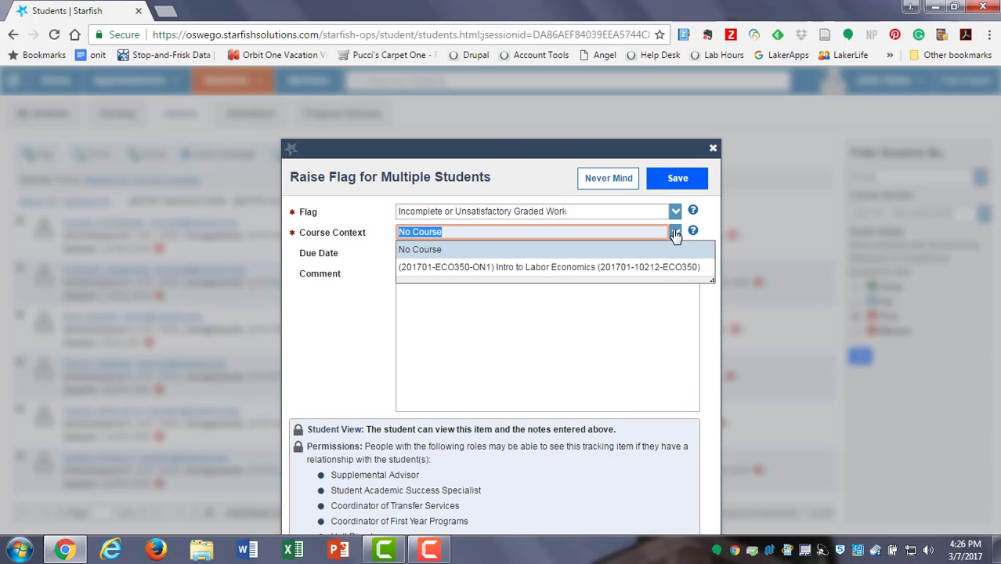
click(664, 271)
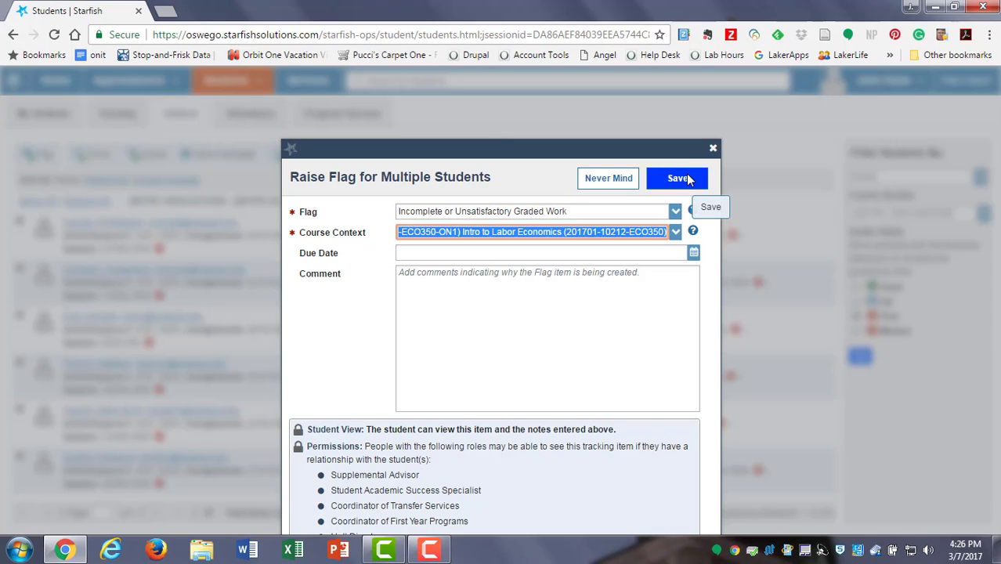
Comment 'Your overall score in this class is below 60% at this time.' and save the flag.
click(423, 281)
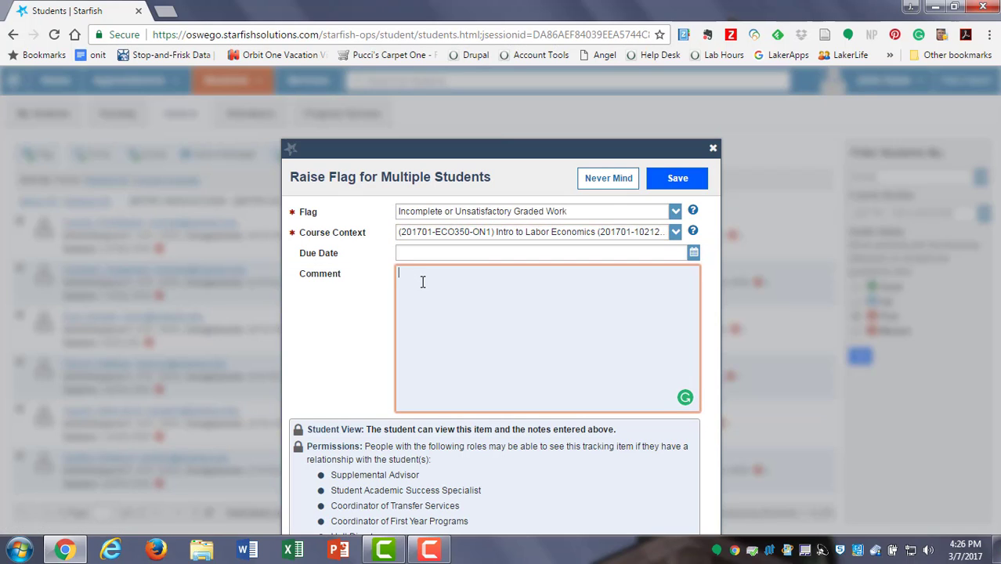
text(Your o)
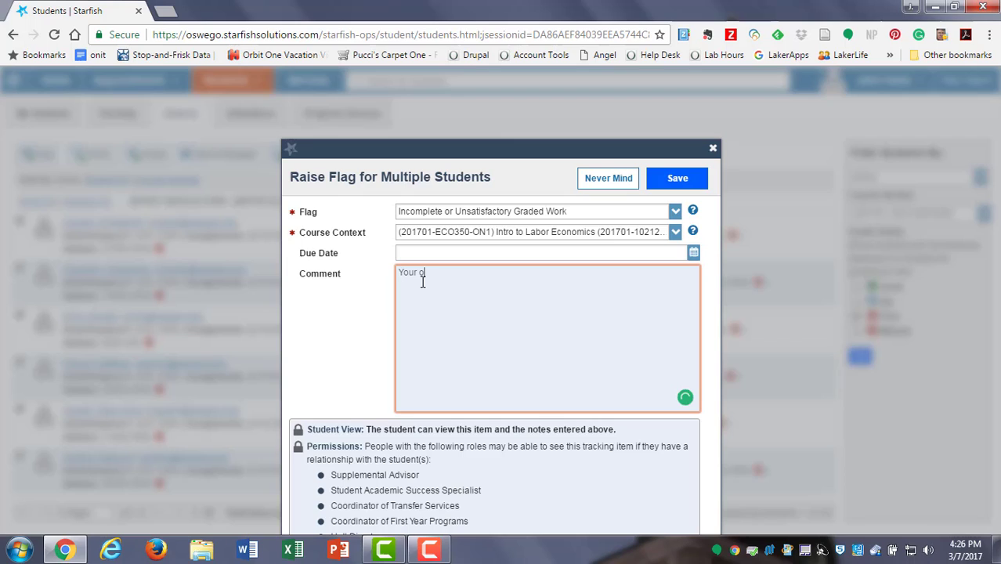
text(verall score in this class is below 60% at this time.)
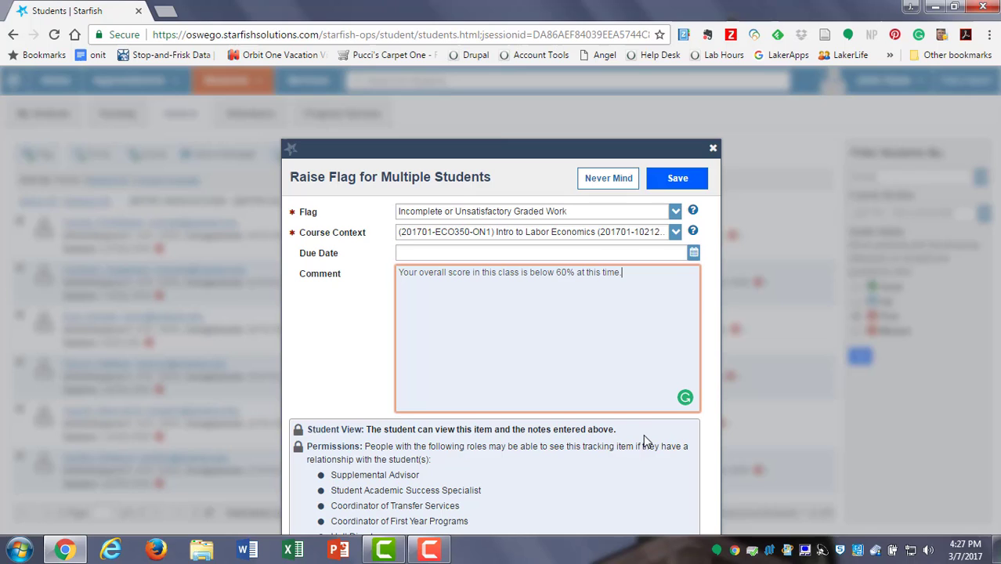
click(692, 180)
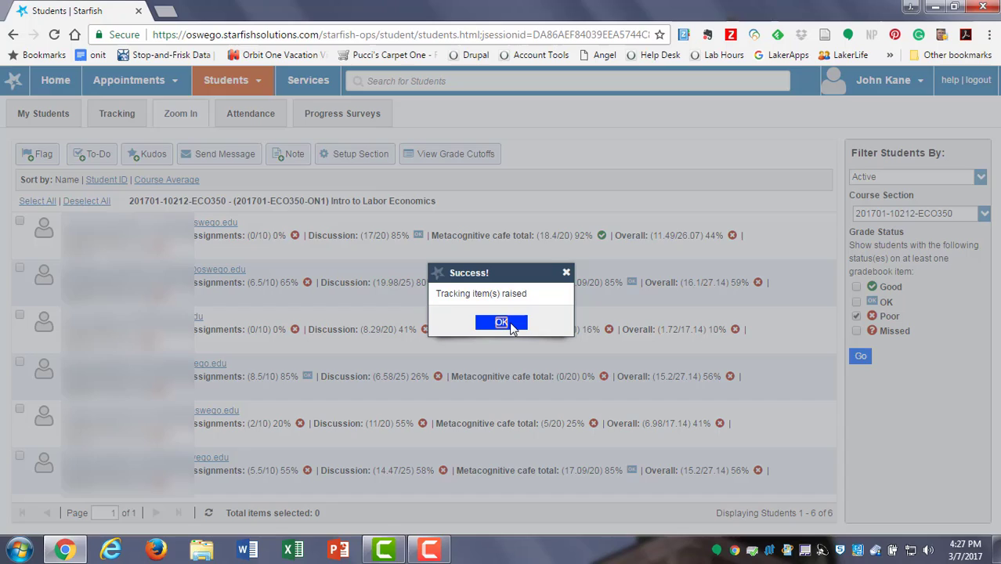
click(502, 322)
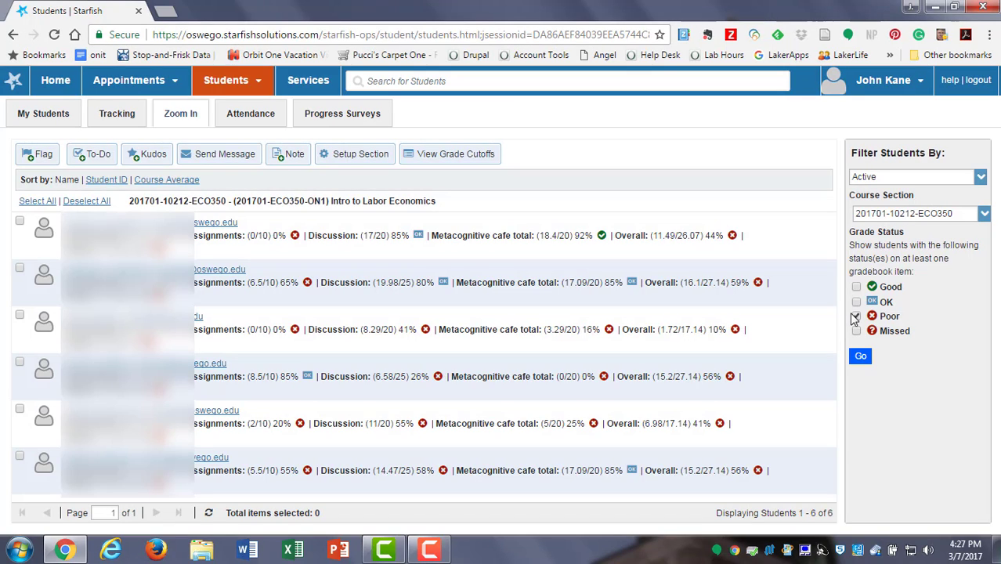
Switch the grade status filter from Poor to Good and apply it.
click(856, 315)
click(856, 315)
click(855, 287)
click(860, 356)
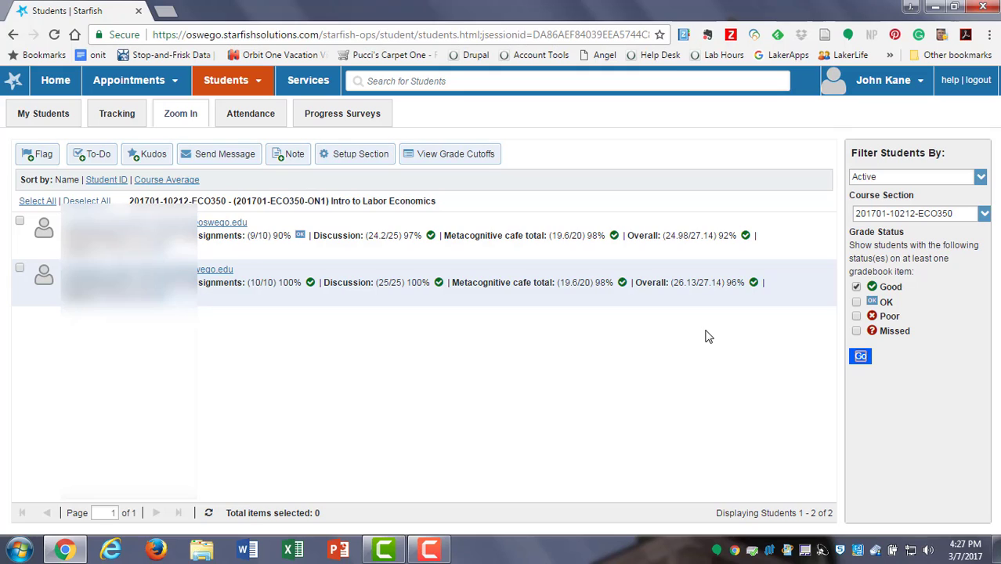
Dismiss the no-students-selected kudos warning and select both Good-status students.
click(150, 162)
key(Return)
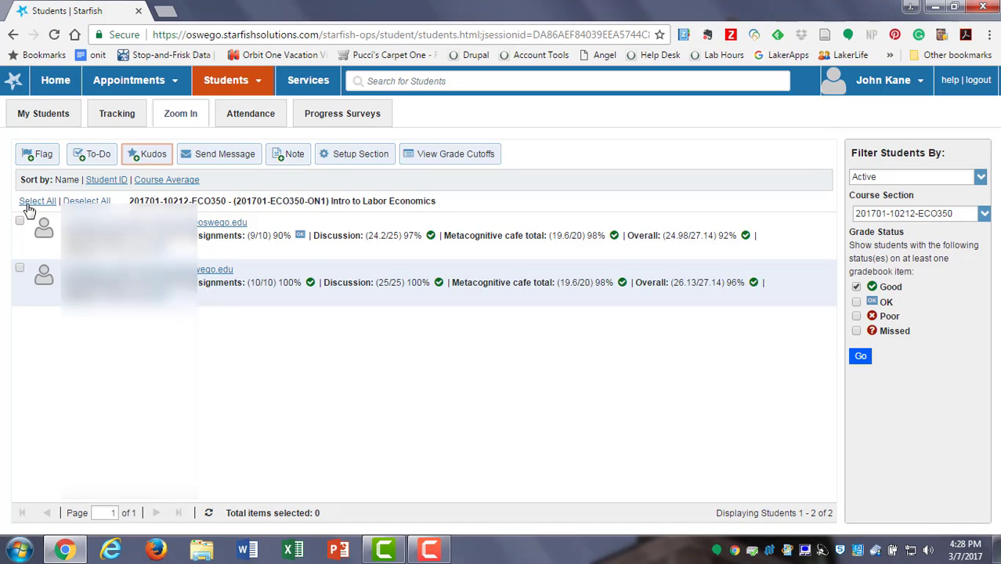
click(31, 202)
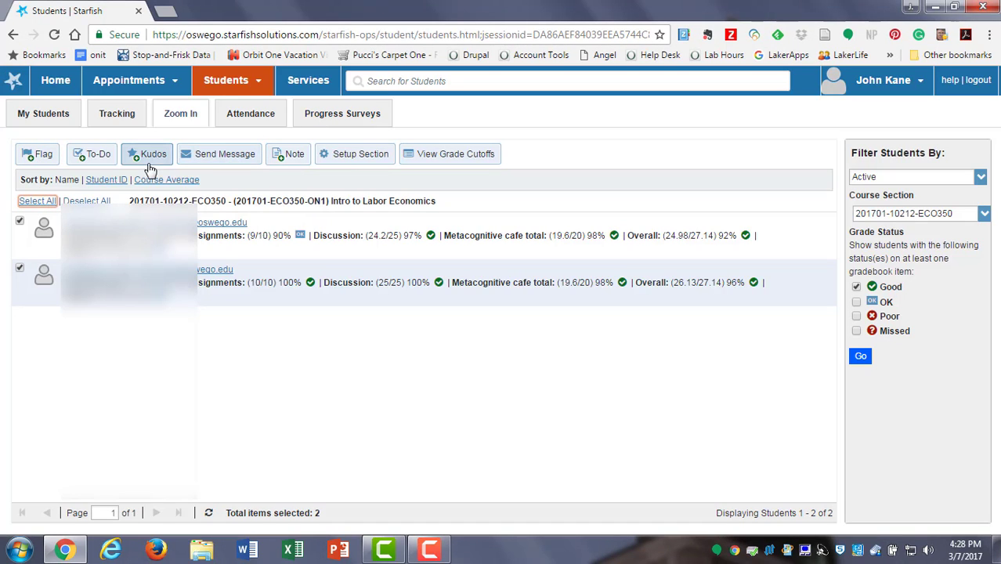
Choose Outstanding Academic Performance kudos with Intro to Labor Economics (ECO350) as course context.
click(151, 159)
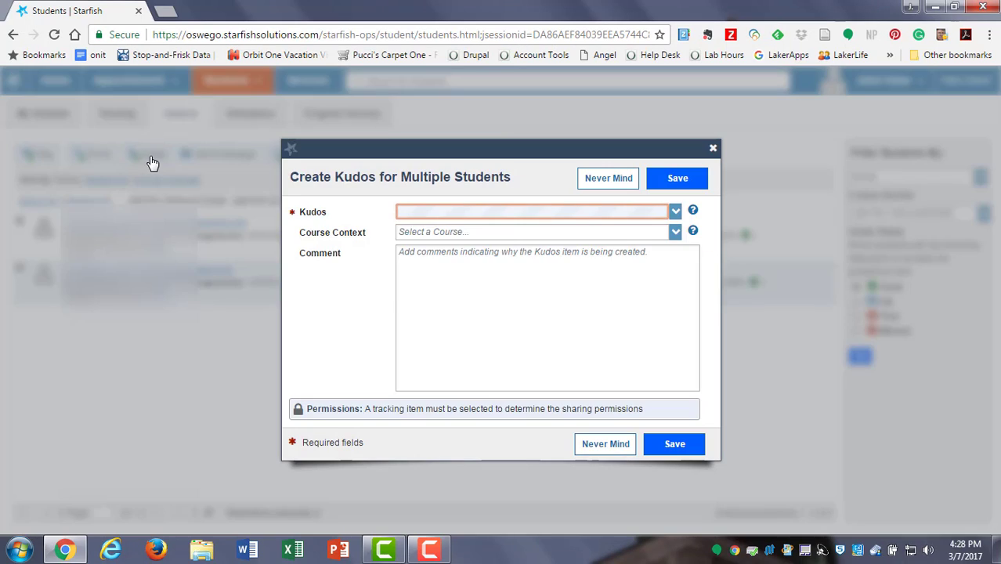
click(603, 212)
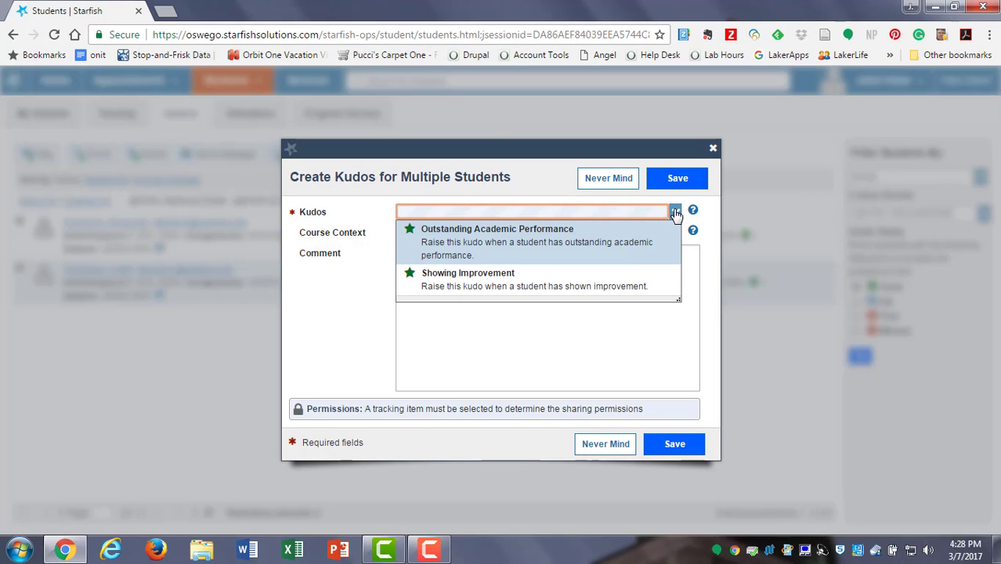
click(634, 242)
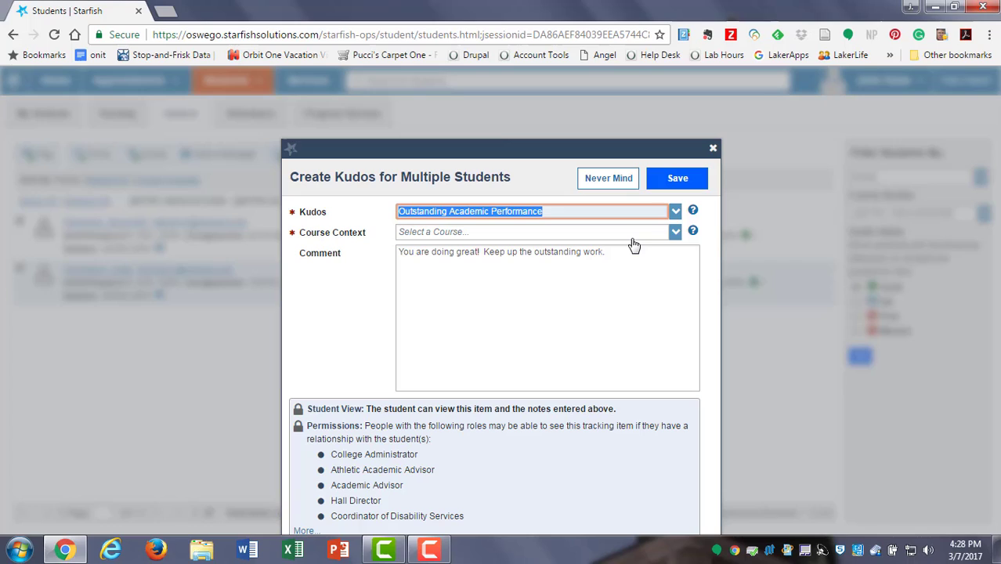
click(674, 232)
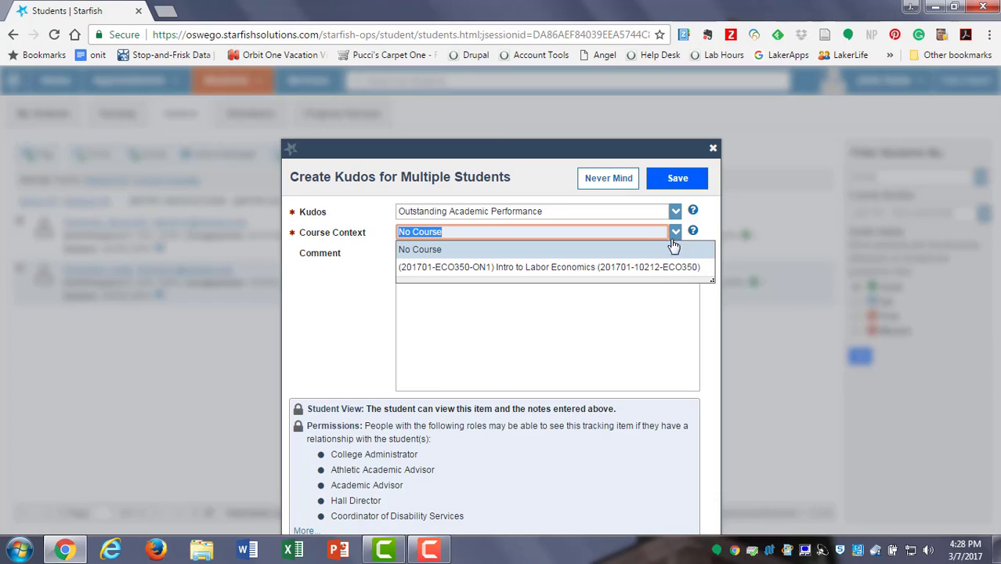
click(660, 267)
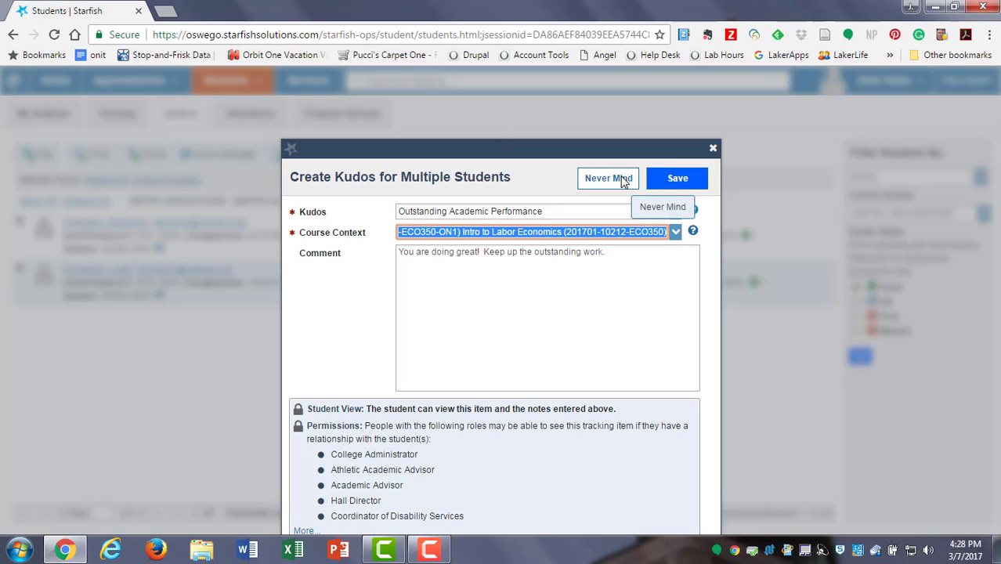
click(624, 178)
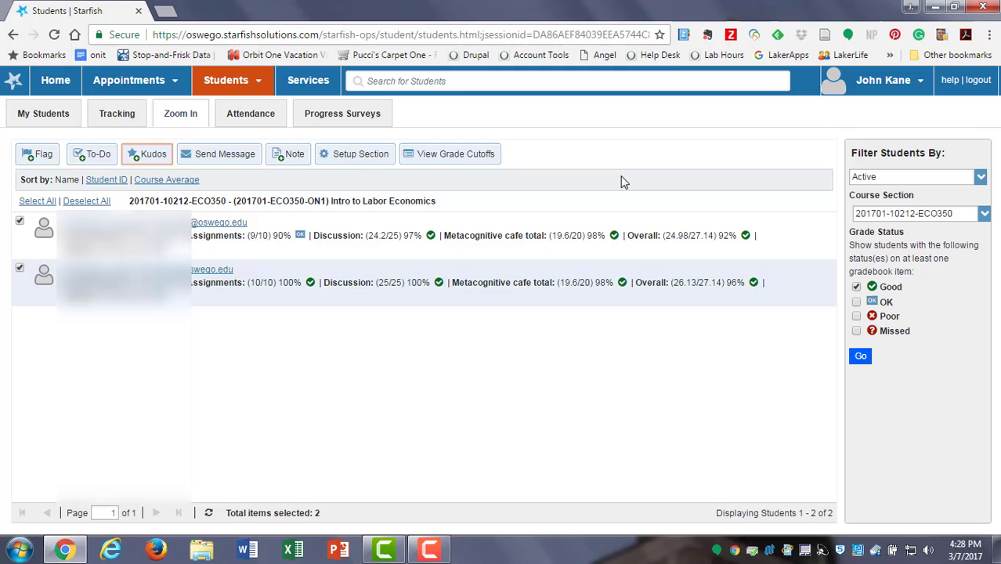